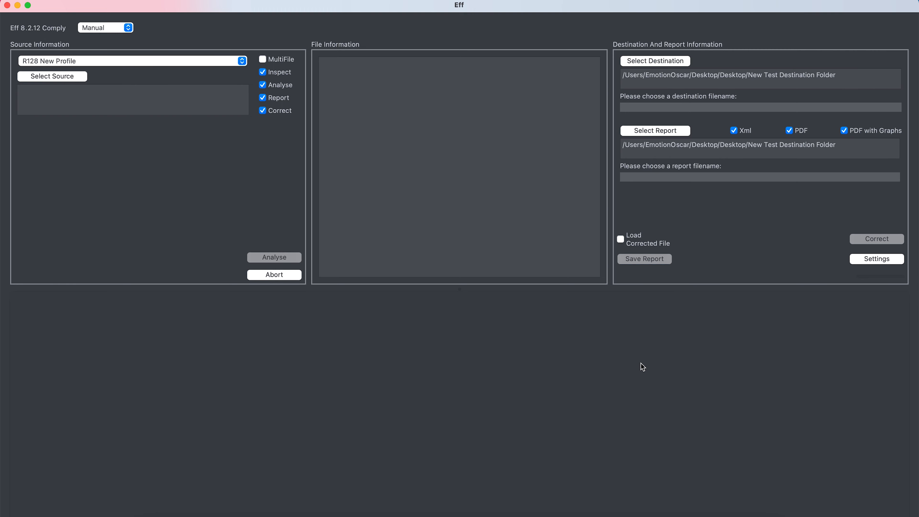
left_click(242, 62)
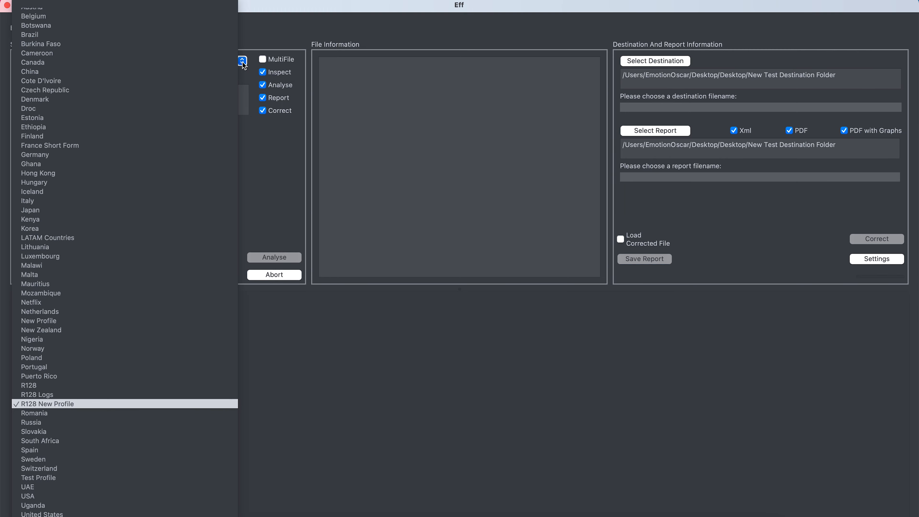
scroll(128, 218, "down", 1)
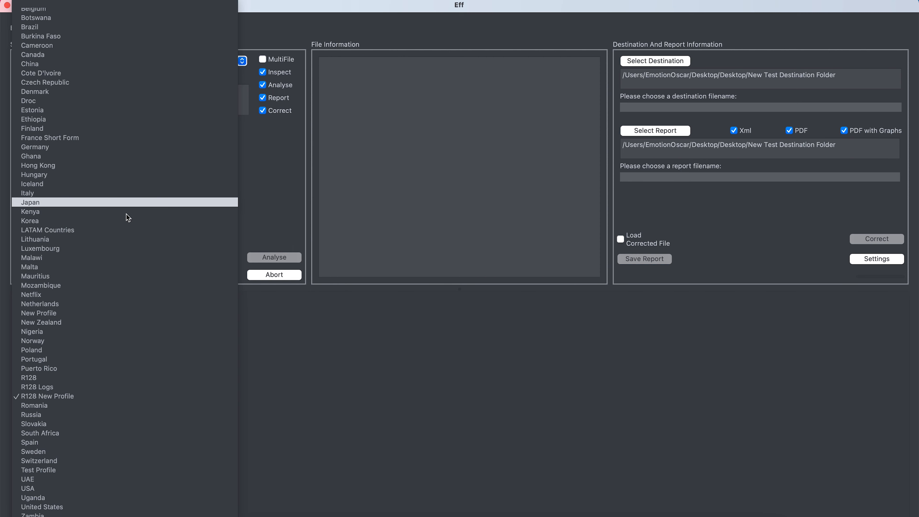
scroll(127, 215, "up", 3)
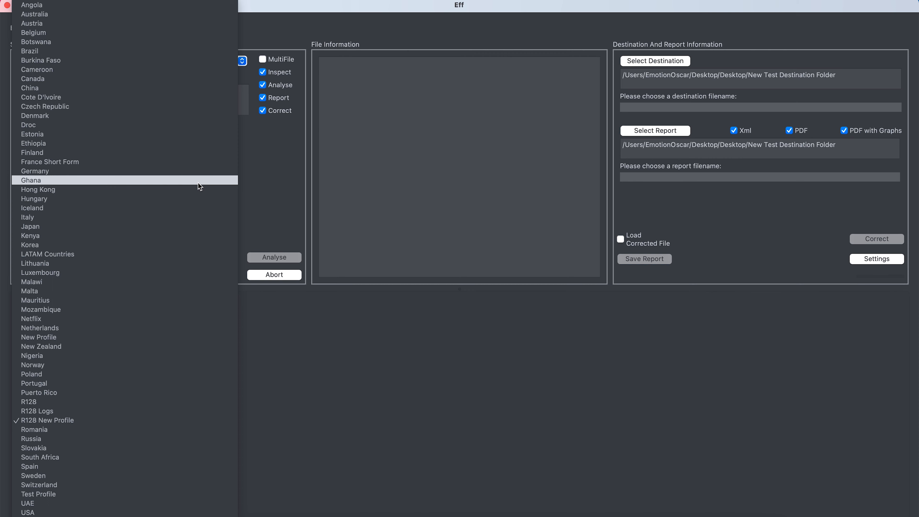
left_click(378, 360)
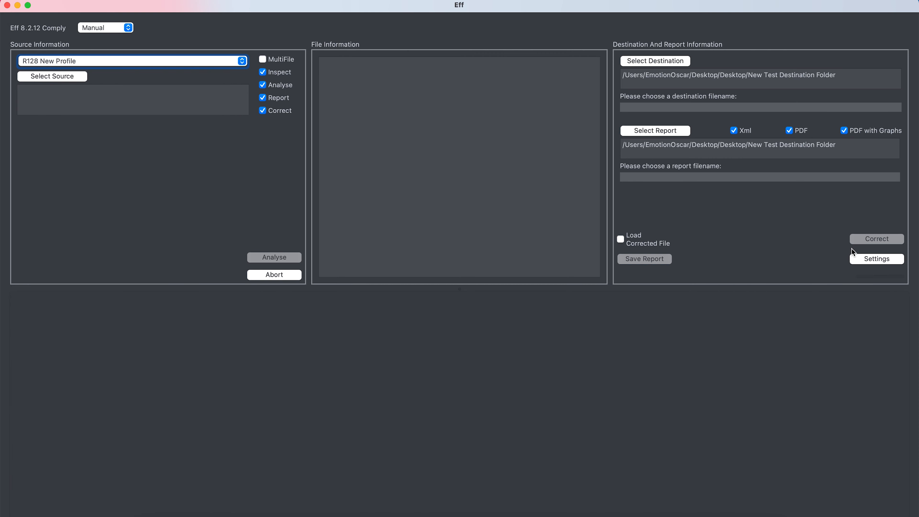
- Add a new profile in the profile settings and name it Atsc A/85
left_click(878, 259)
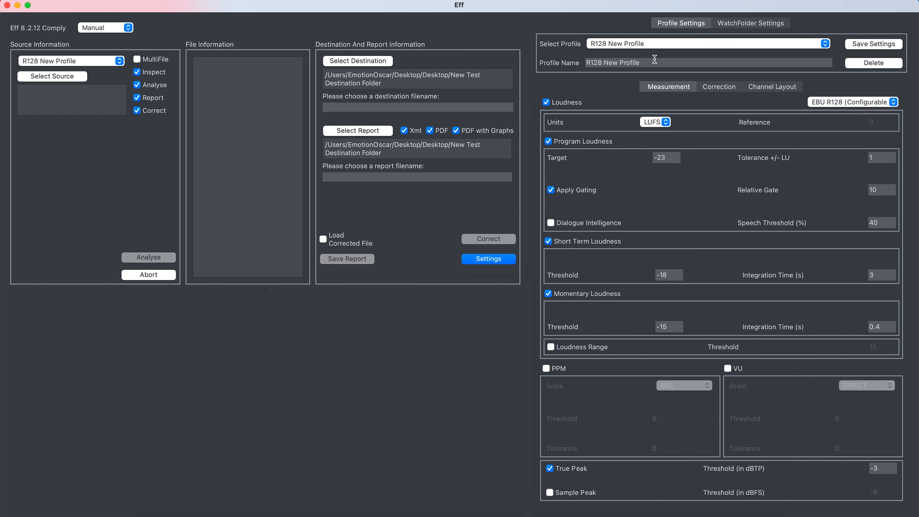
left_click(701, 44)
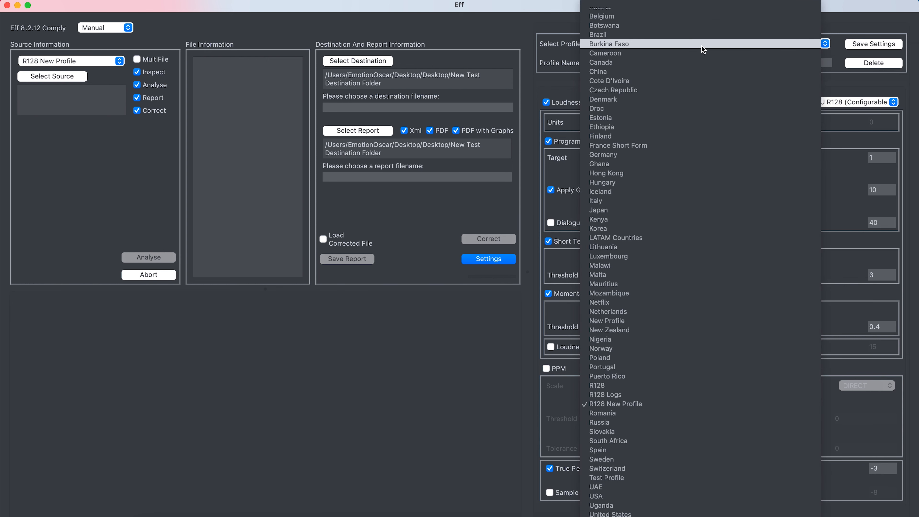
left_click(624, 6)
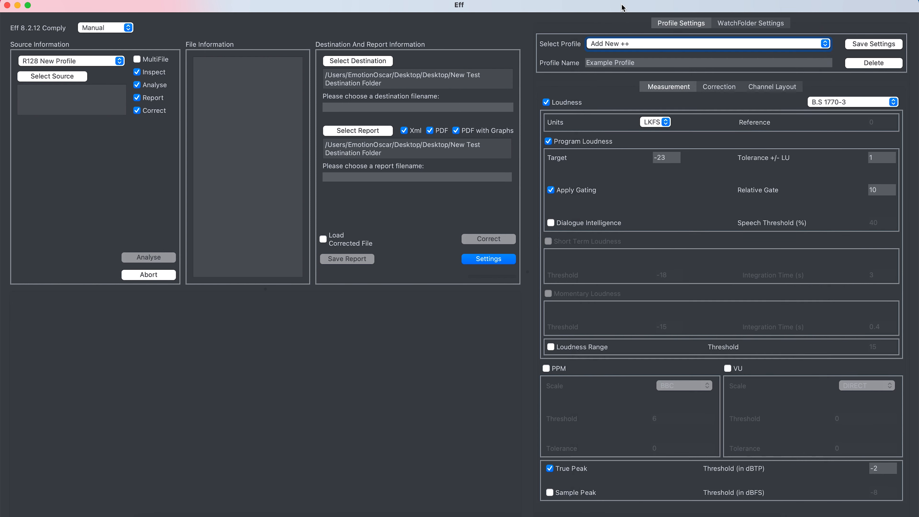
left_click(636, 60)
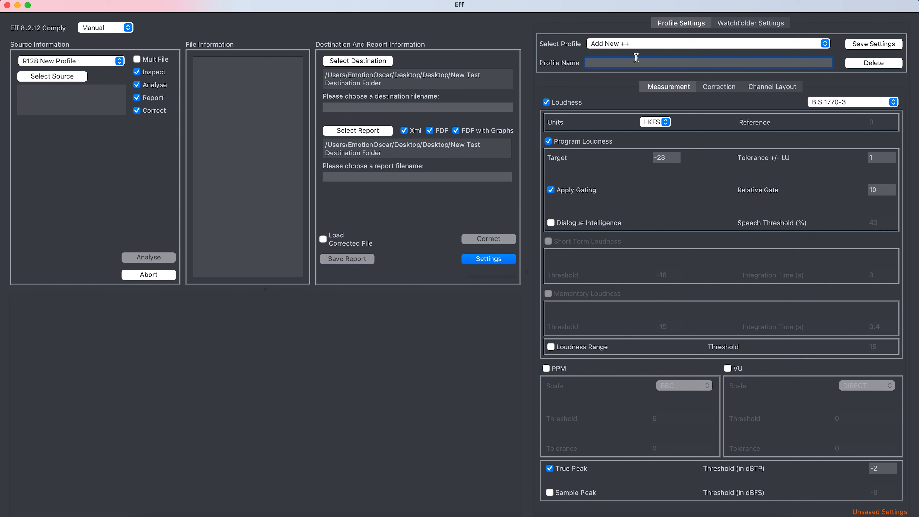
type("Atsc A/85")
key("Tab")
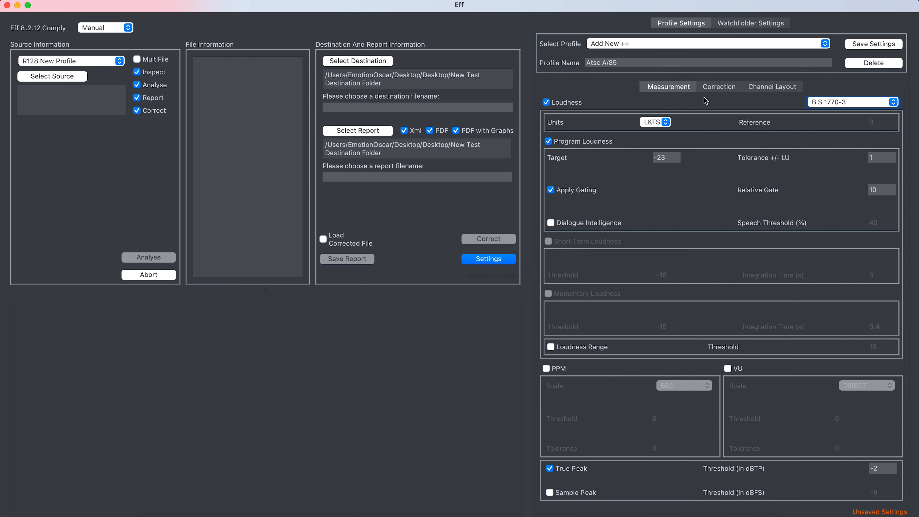
- Try EBU R128 (Configurable) as the new profile's loudness measurement standard
left_click(857, 102)
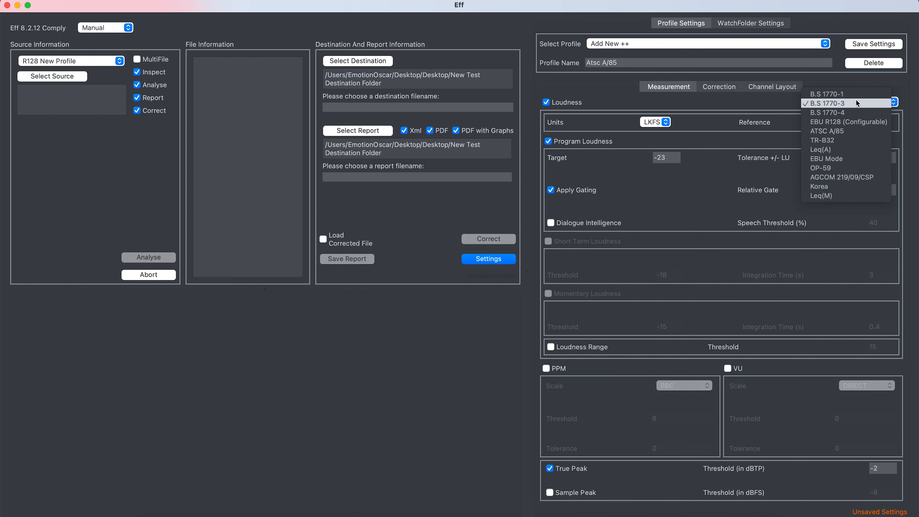
left_click(846, 122)
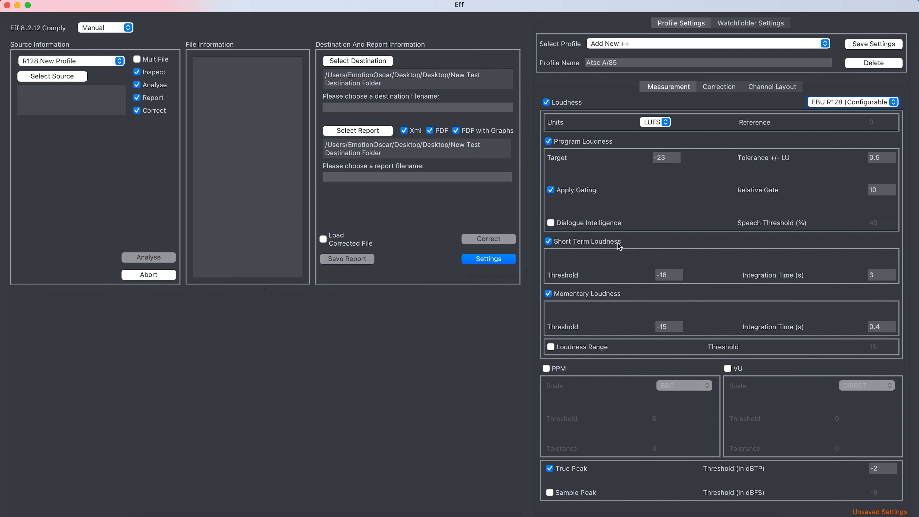
mouse_move(620, 246)
mouse_move(605, 424)
- Enable Dialogue Intelligence for the new profile and set its loudness measurement standard to ATSC A/85
left_click(591, 222)
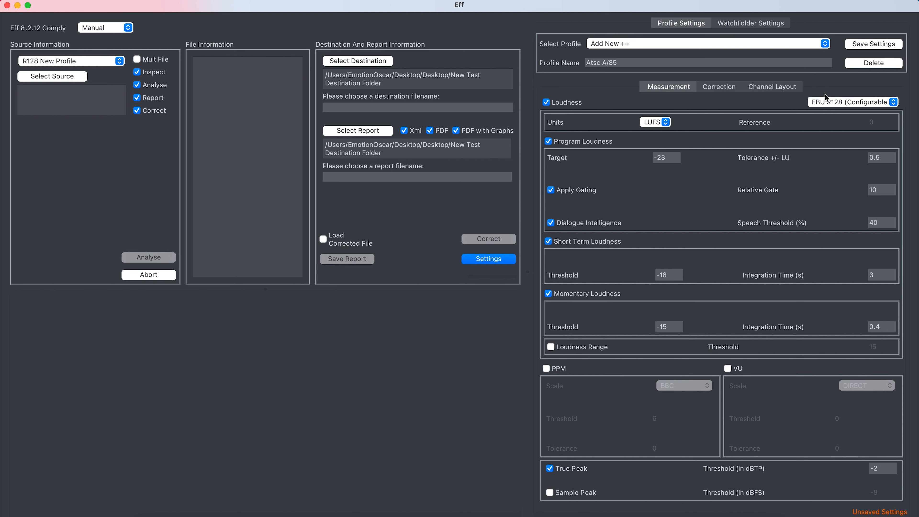
left_click(828, 103)
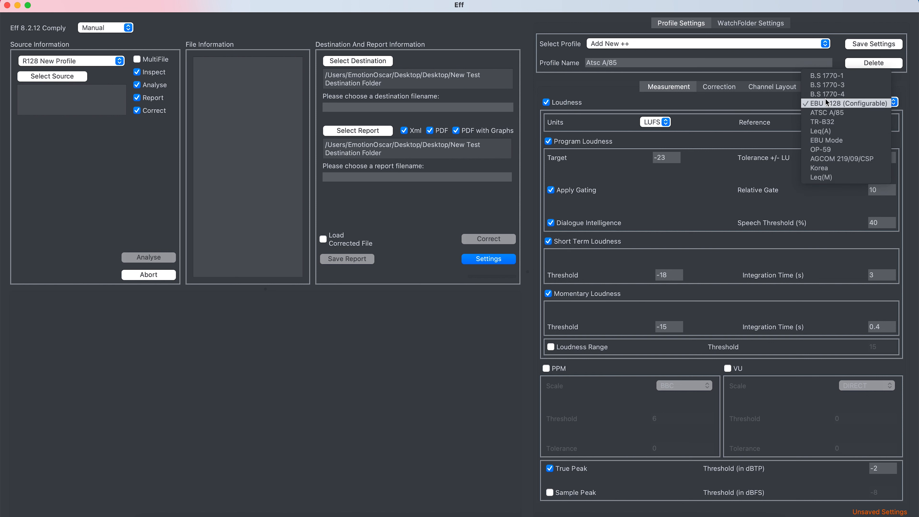
left_click(828, 113)
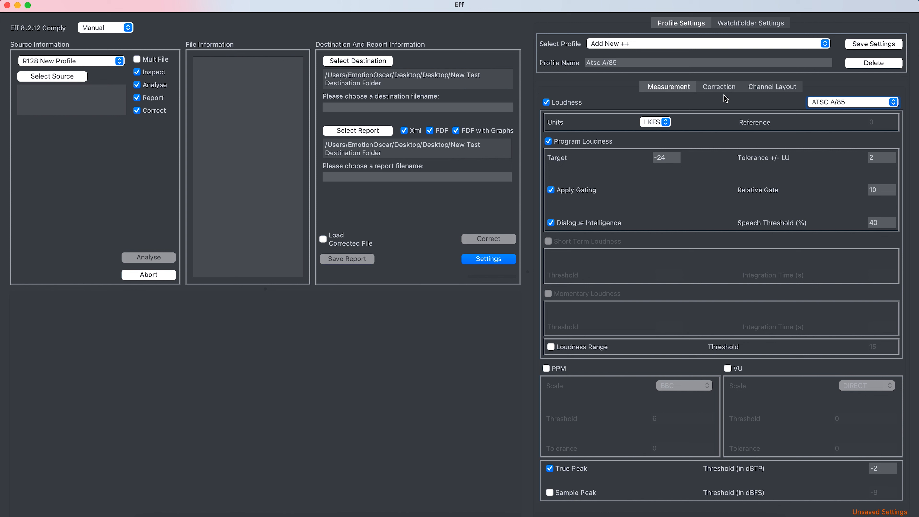
- Try Start Time (SOM) and Duration (DUR) in the correction options, and restore Detect and Ignore Tone
left_click(718, 89)
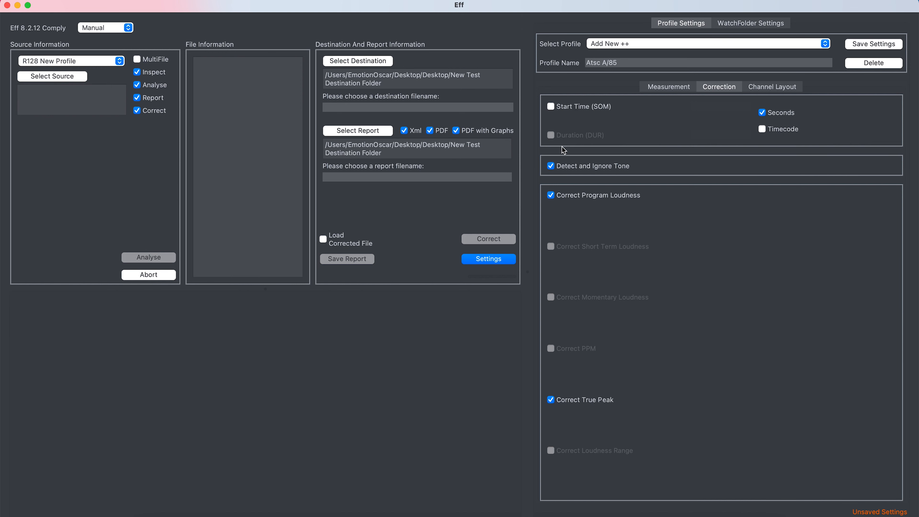
left_click(576, 105)
left_click(582, 139)
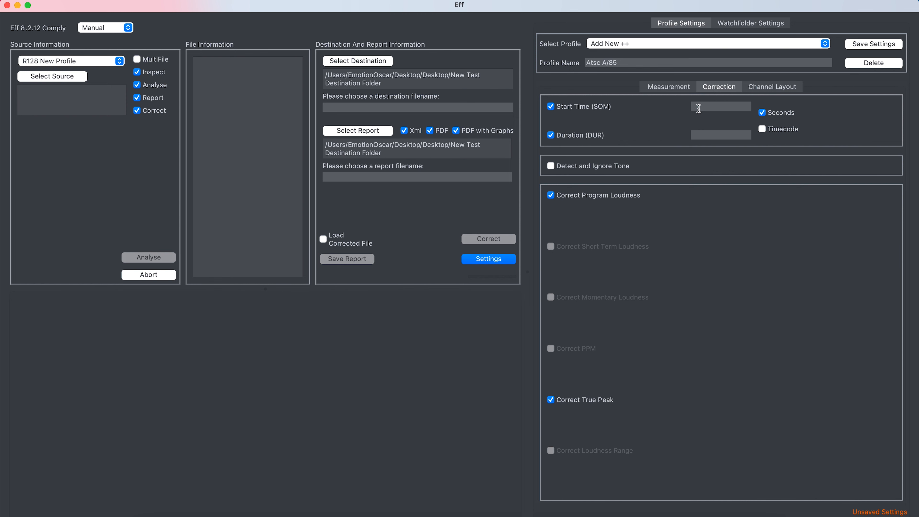
left_click(717, 105)
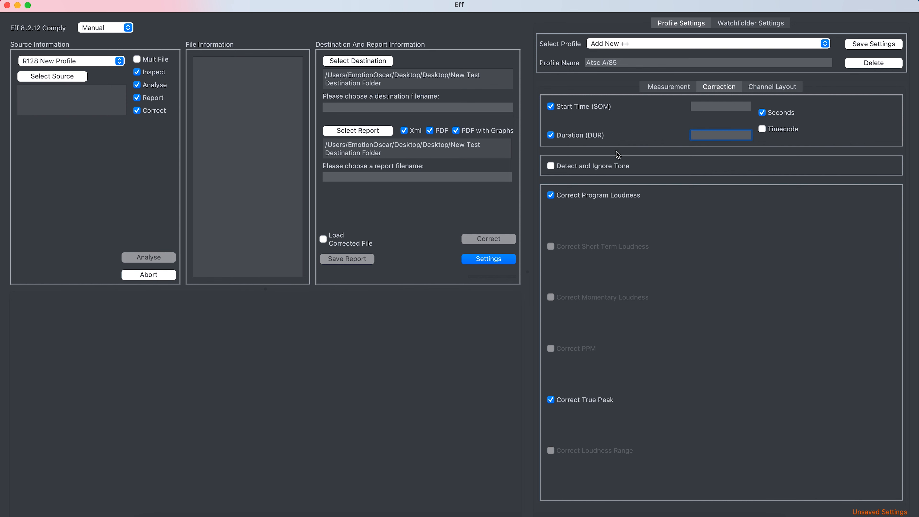
left_click(612, 171)
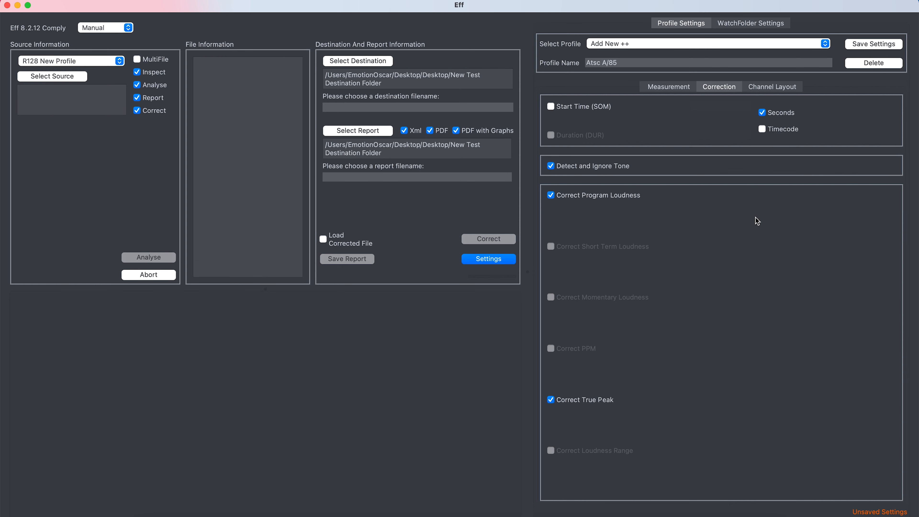
mouse_move(819, 129)
- Try Four Stereo Pairs as the eight-channel layout, and restore 5.1 + Stereo (default)
left_click(779, 89)
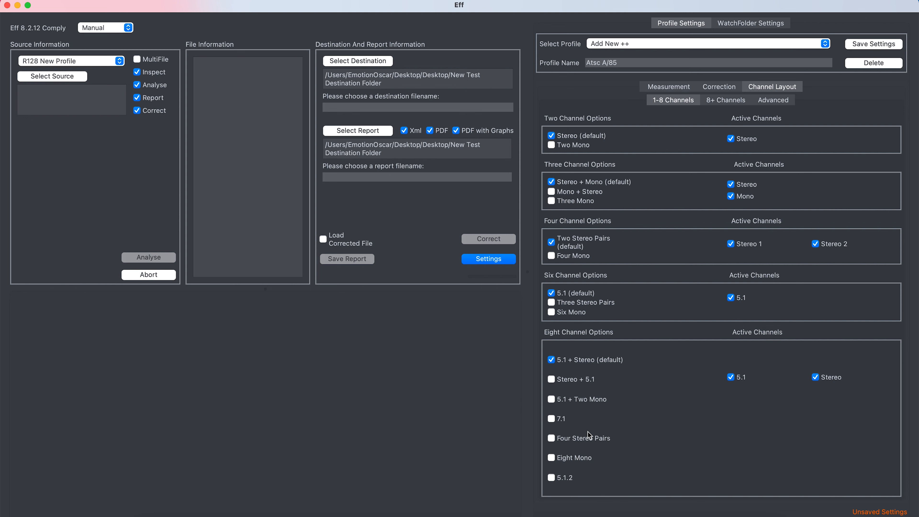
left_click(589, 440)
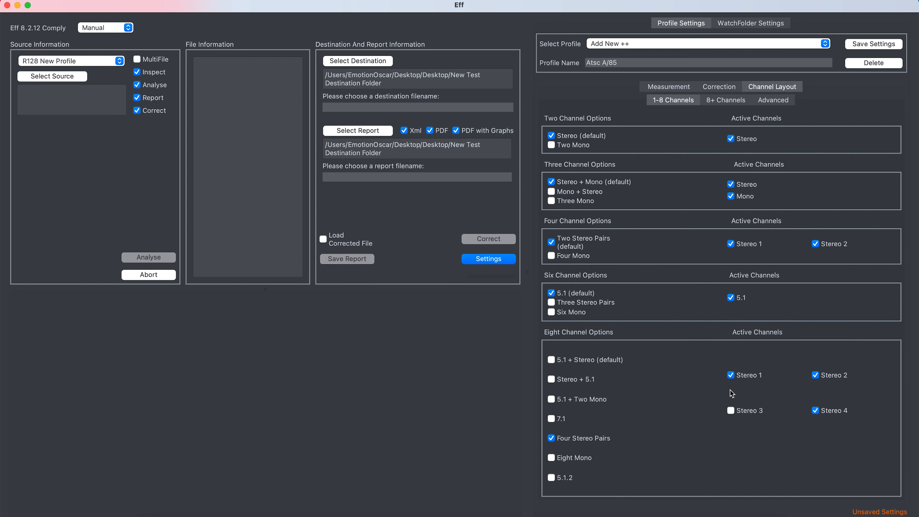
left_click(606, 362)
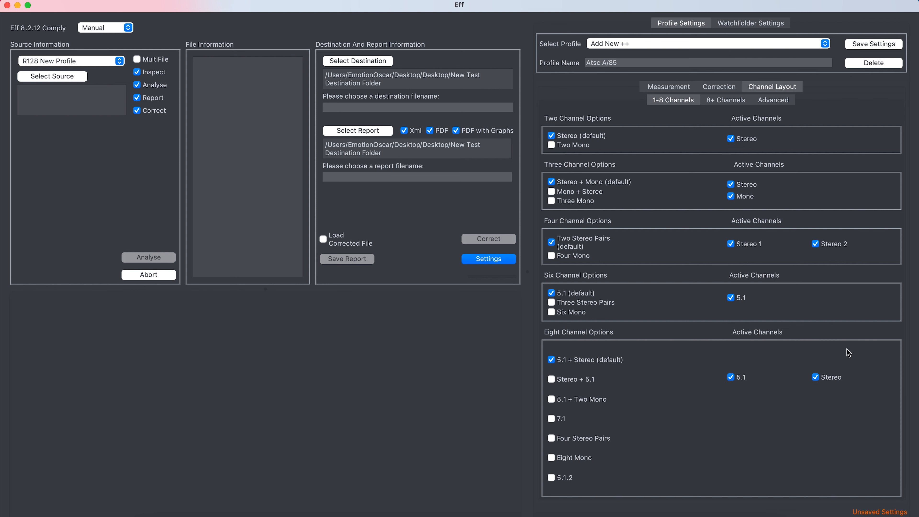
- Review the 8+ channel layouts and try the right channel for both stereo channels, restoring the left-channel option
left_click(727, 102)
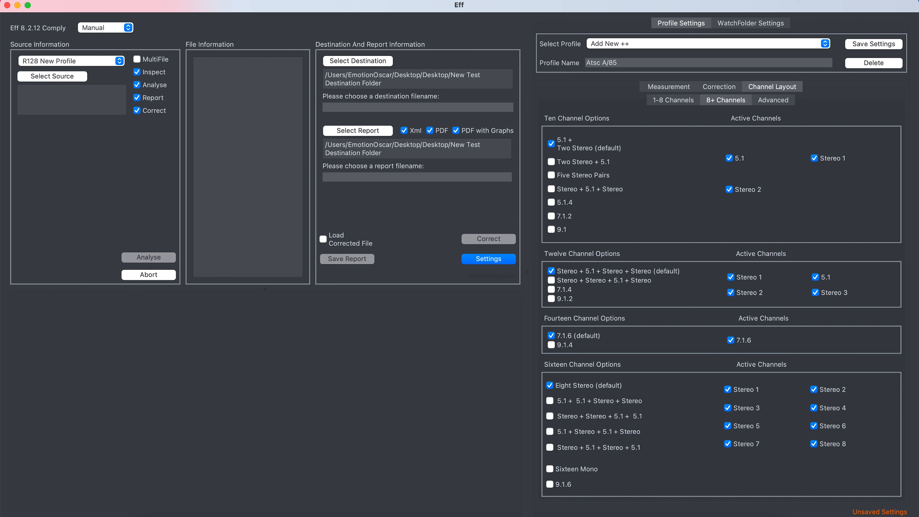
left_click(784, 101)
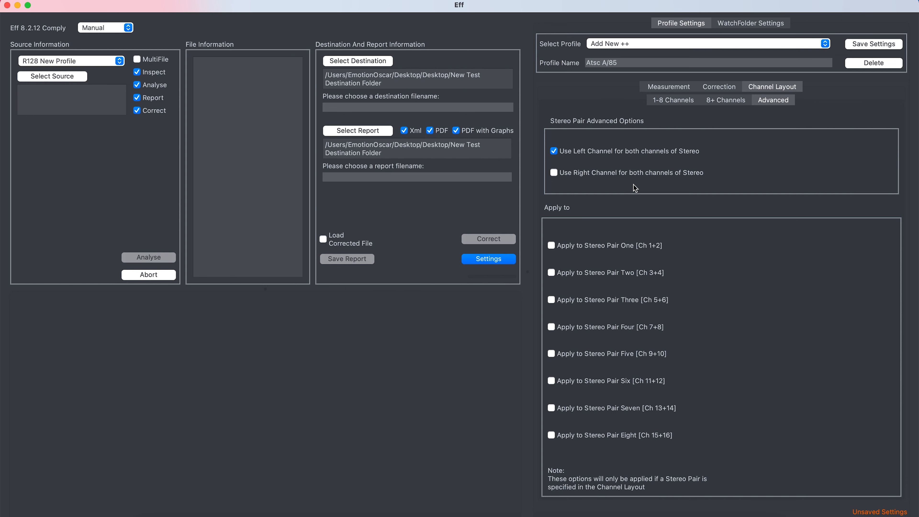
left_click(601, 178)
left_click(563, 152)
left_click(680, 99)
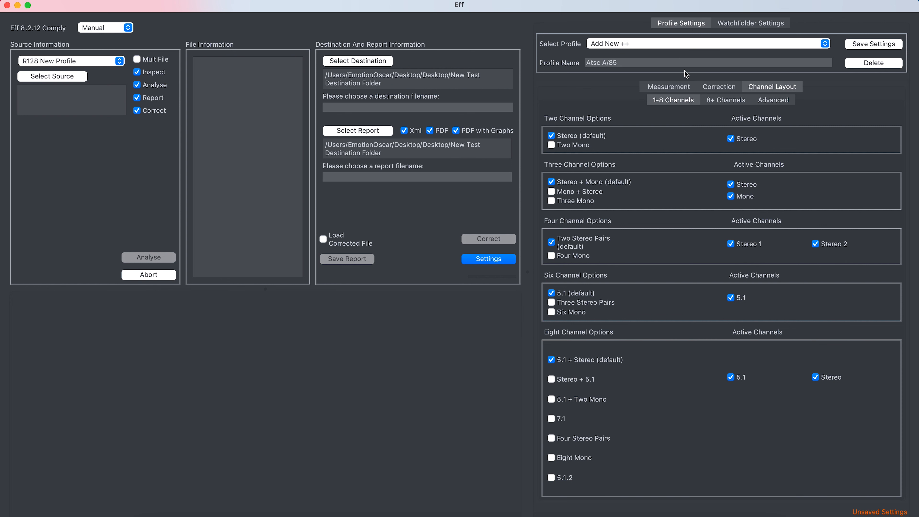
- Save the new profile's settings and select Atsc A/85 as the source profile in the main view
left_click(873, 48)
left_click(500, 258)
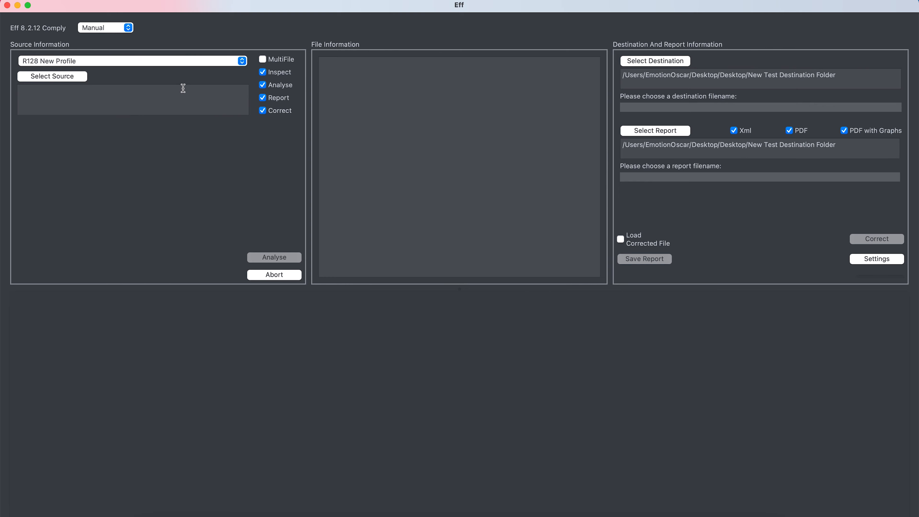
left_click(221, 60)
scroll(132, 294, "up", 2)
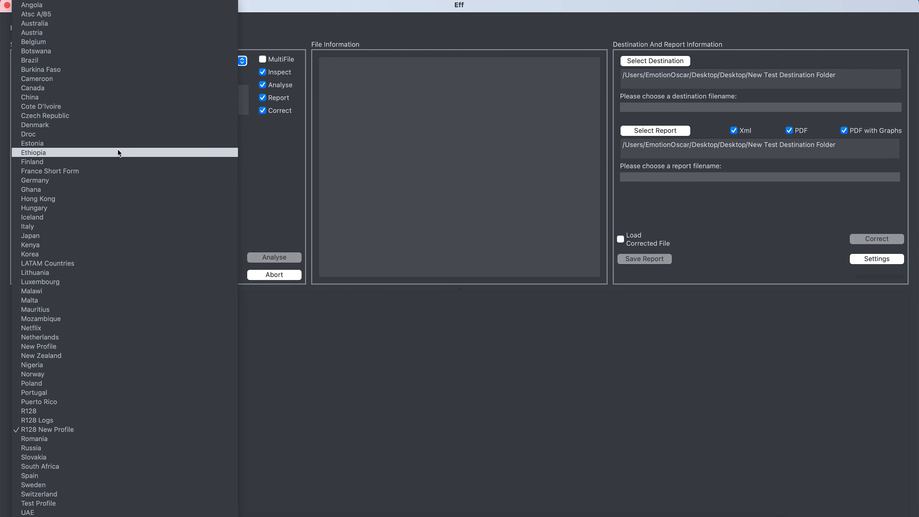
left_click(97, 14)
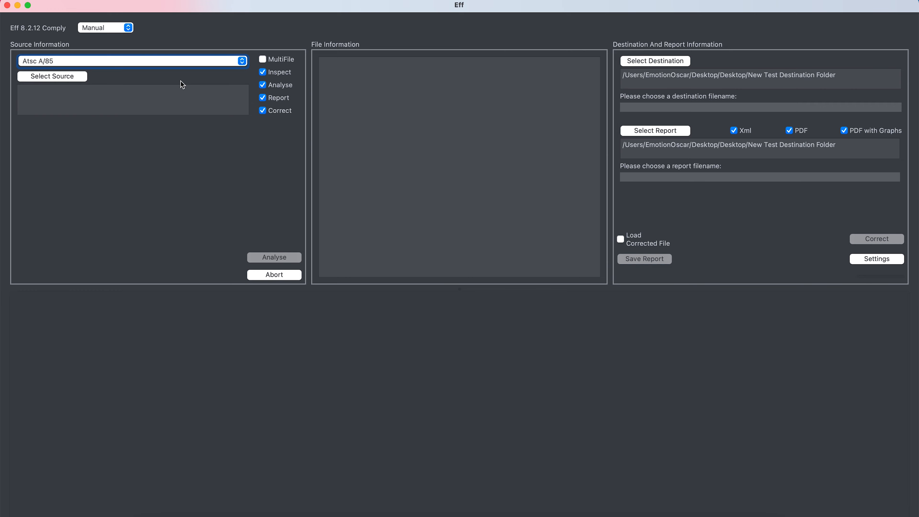
- Process 5.1 + Stereo.mov from New Test Source Folder, overwriting the existing destination file, and check the Stereo group's results
left_click(54, 77)
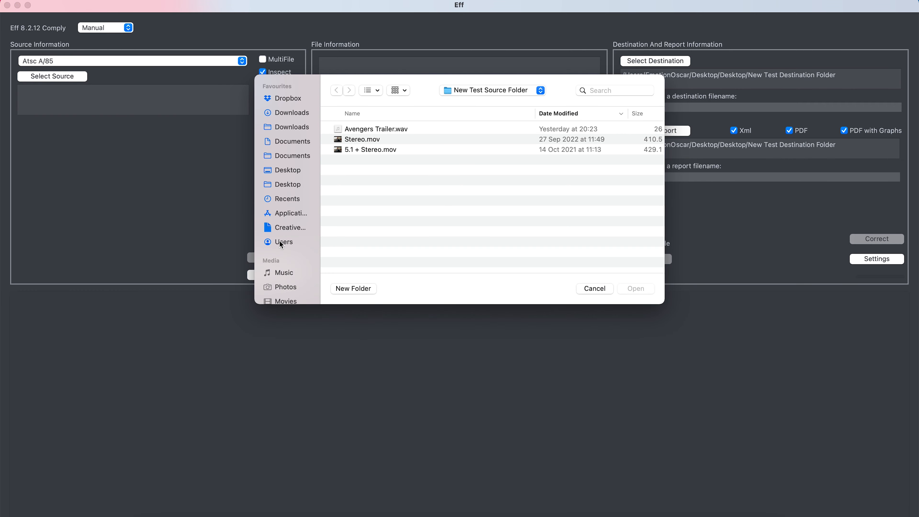
left_click(391, 149)
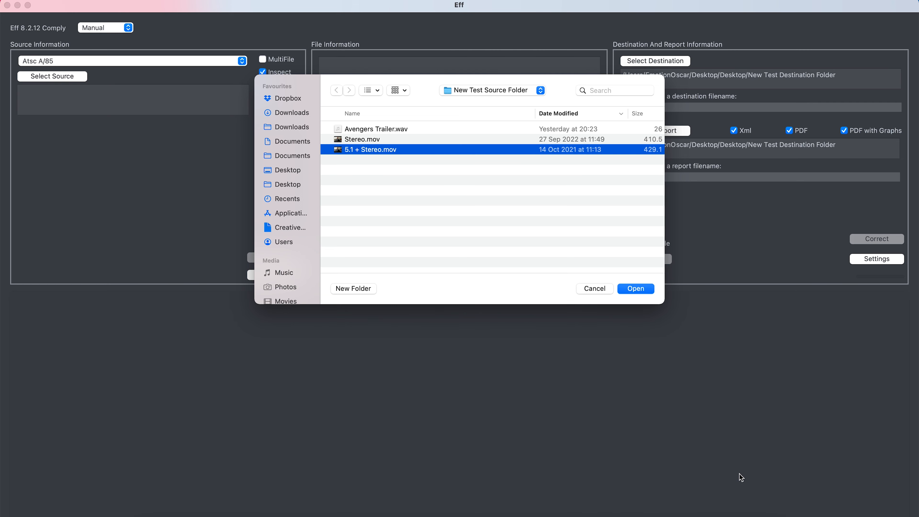
left_click(638, 288)
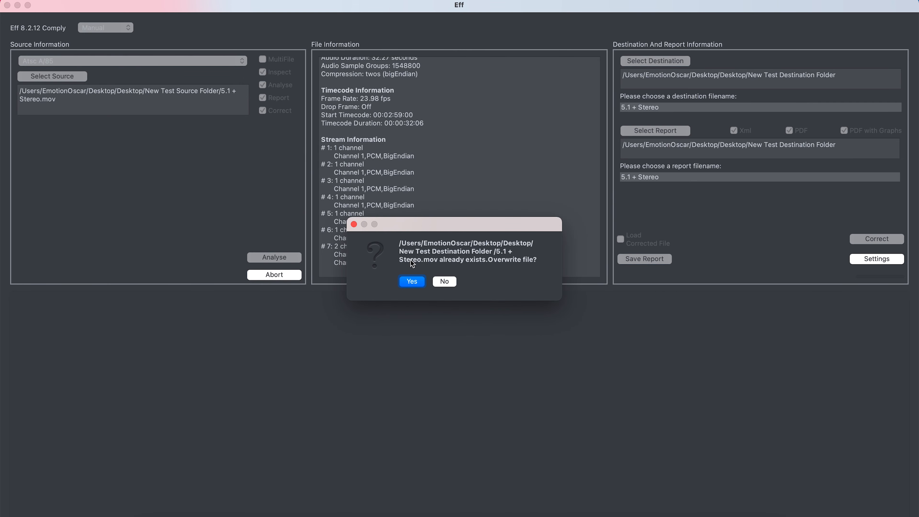
left_click(422, 285)
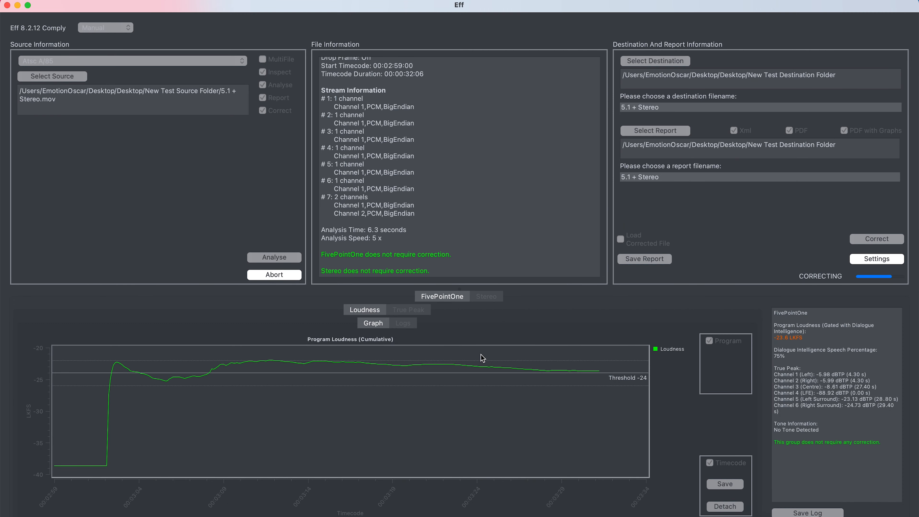
left_click(480, 284)
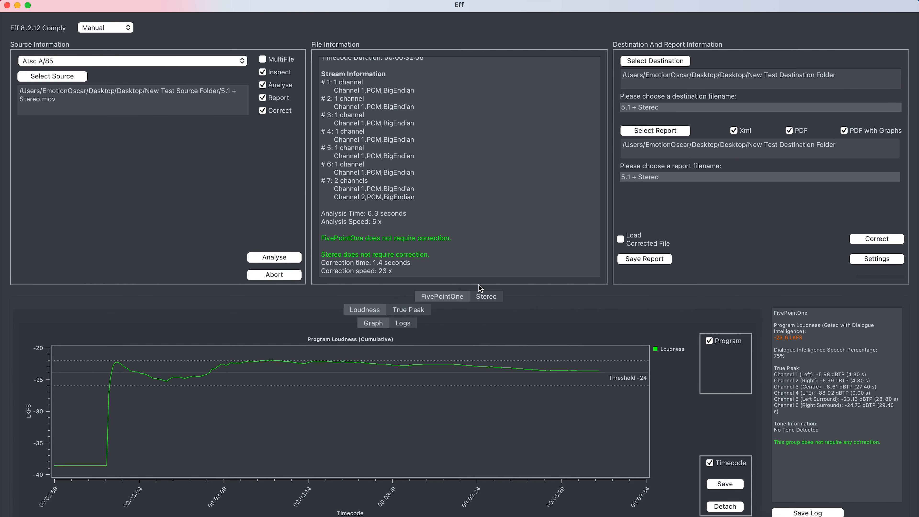
left_click(486, 299)
left_click(451, 299)
- Run the correction manually, overwriting the existing destination file, and check the FivePointOne group's True Peak graph
left_click(871, 245)
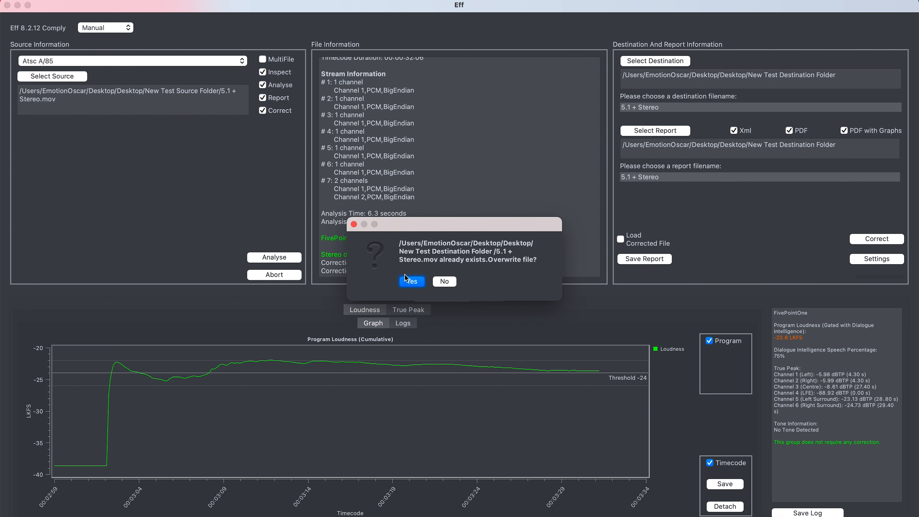
left_click(409, 285)
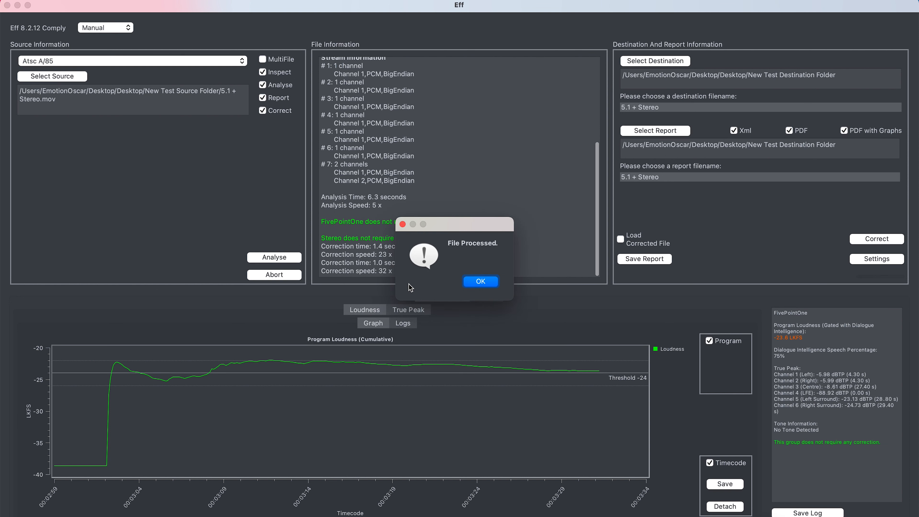
left_click(472, 284)
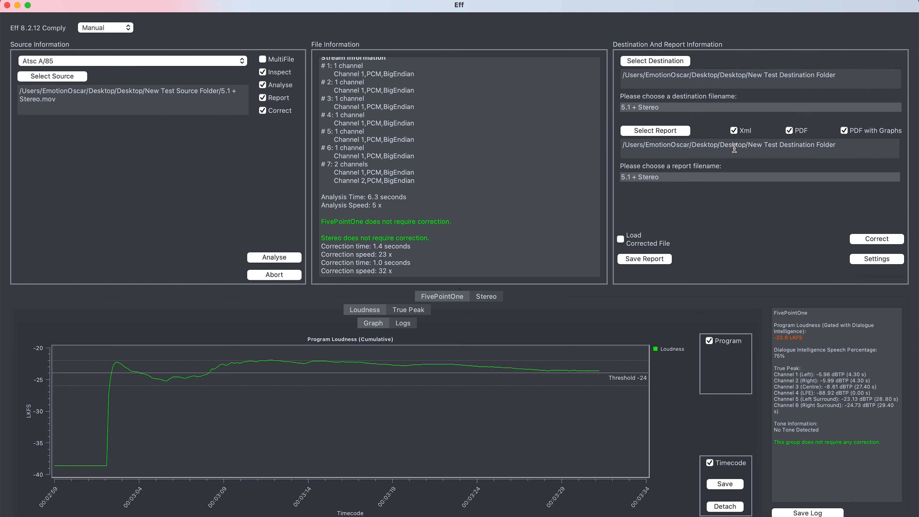
left_click(408, 311)
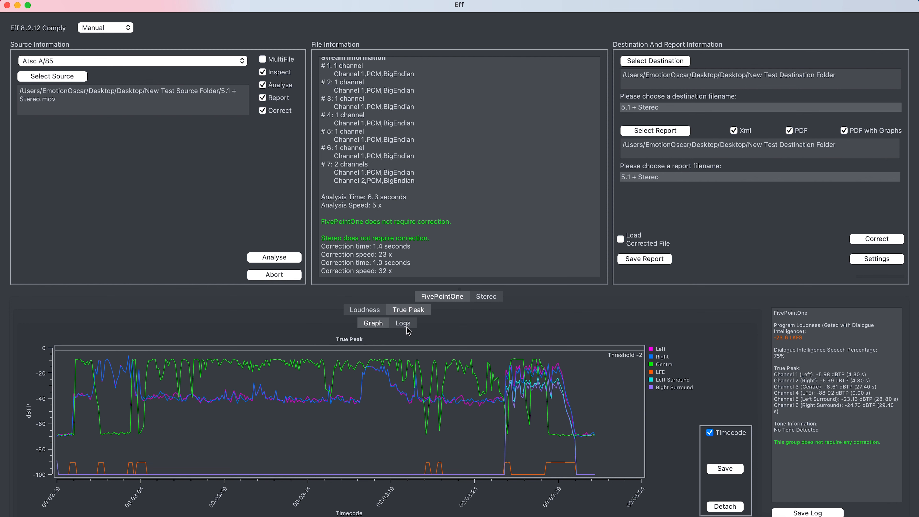
left_click(370, 313)
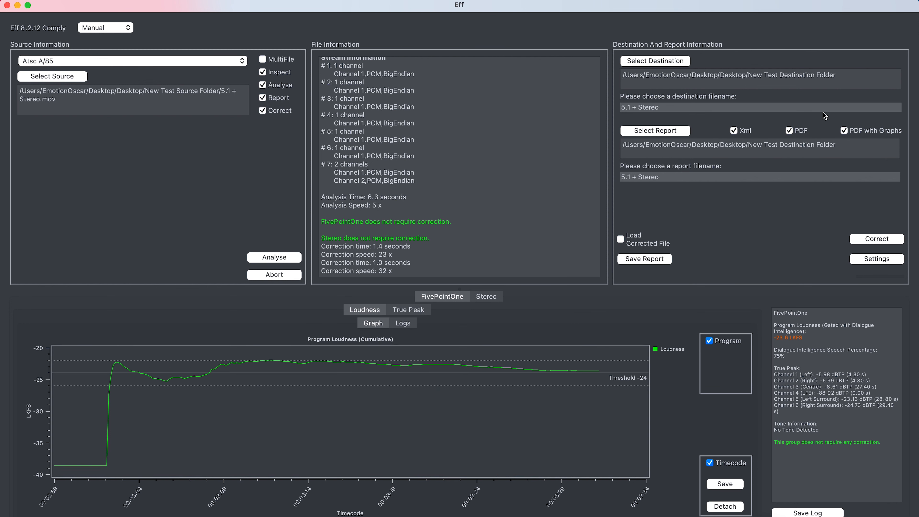